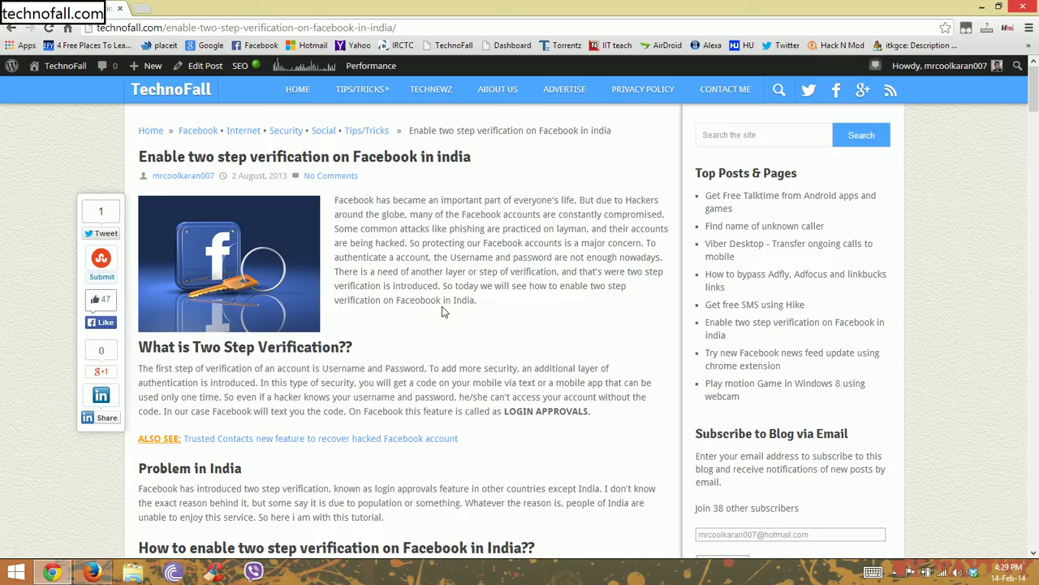
- Scroll the TechnoFall article down to its two-step verification section
drag(421, 30, 87, 27)
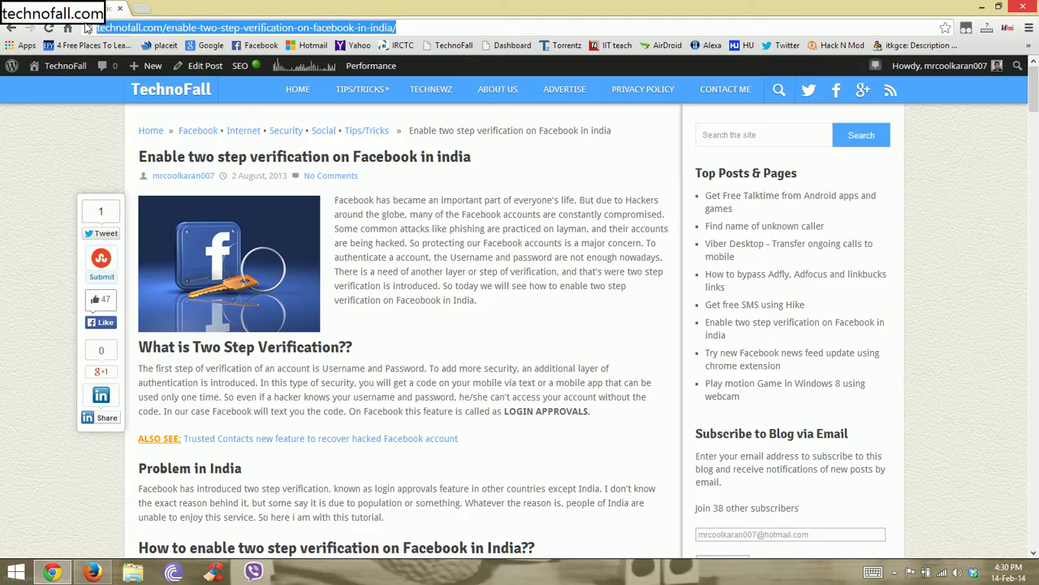
click(69, 139)
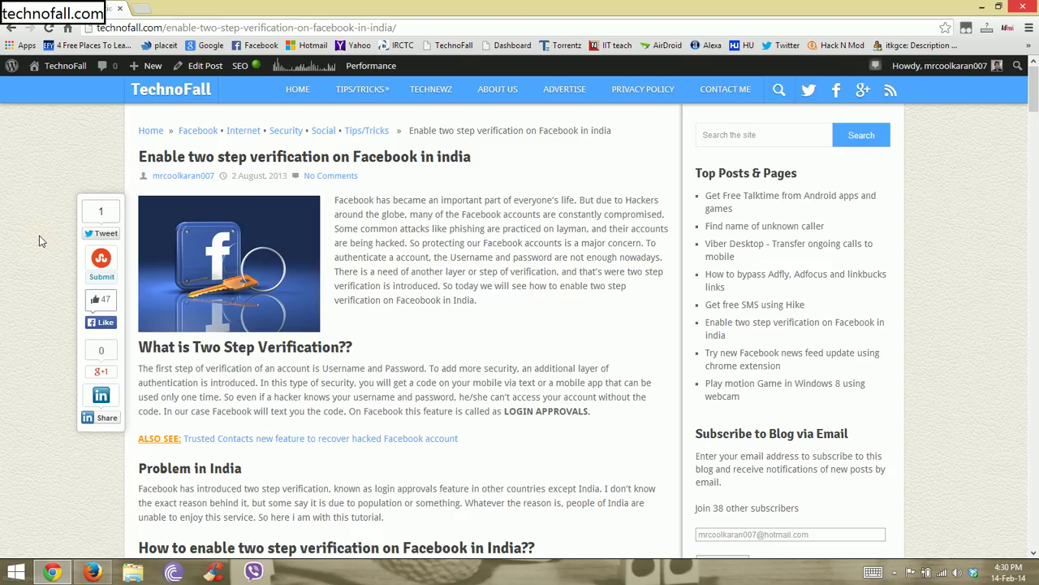
scroll(41, 241, down, 3)
scroll(42, 242, down, 1)
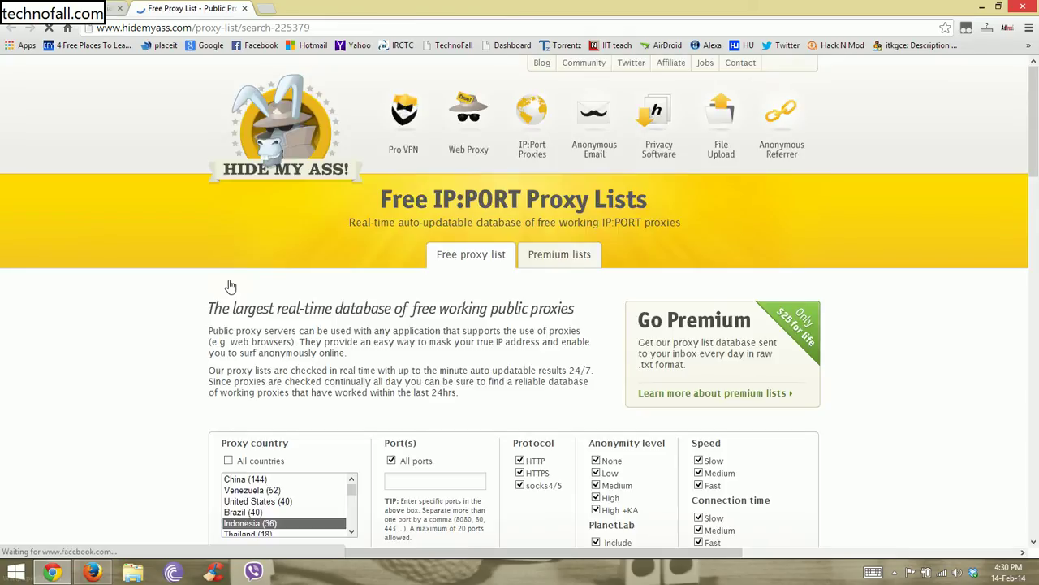
- Scroll the Indonesian proxy results and select the IP address 202.59.160.10
scroll(140, 373, down, 1)
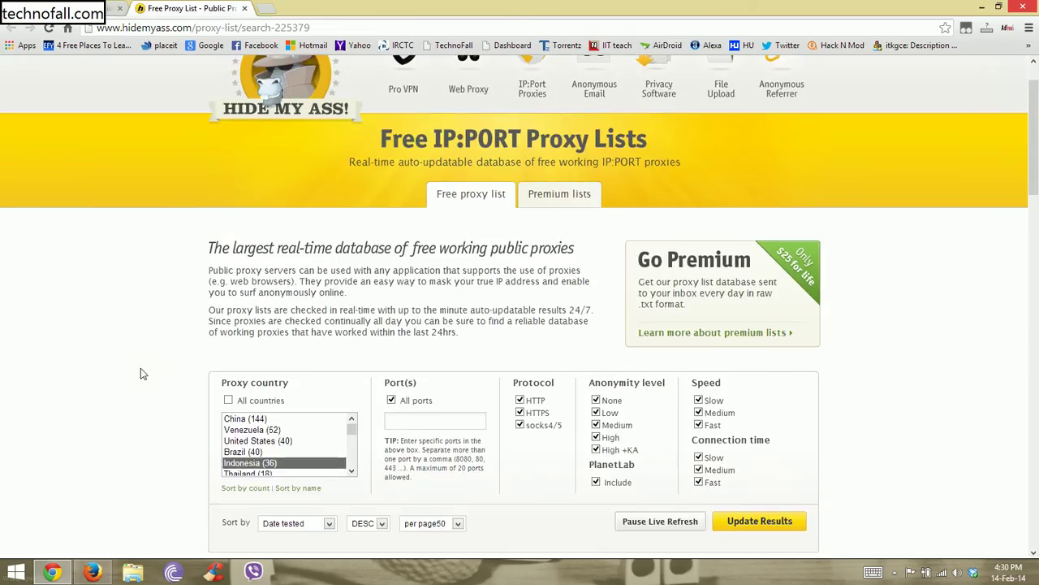
scroll(140, 369, down, 2)
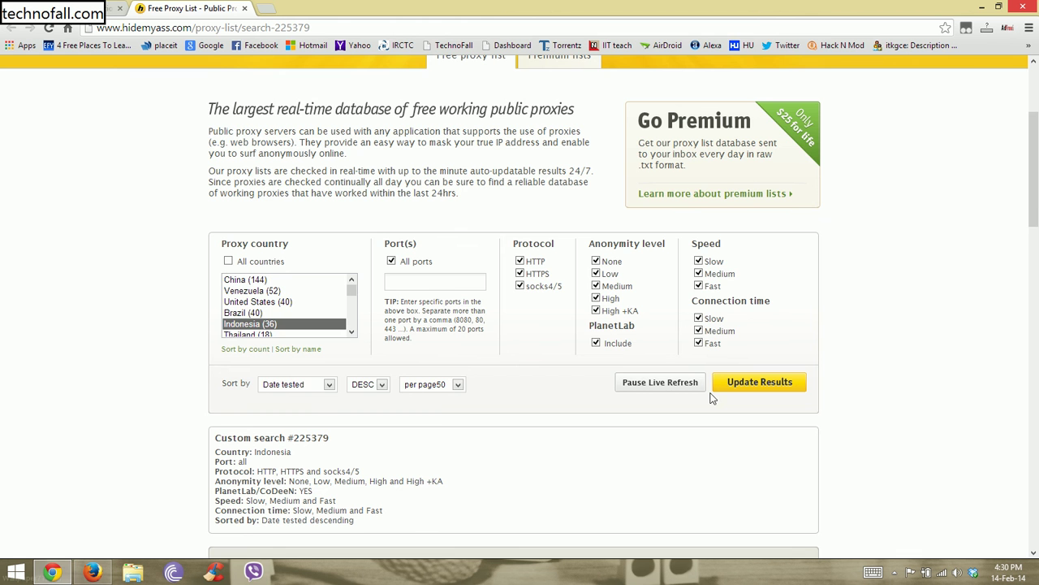
scroll(1037, 225, down, 3)
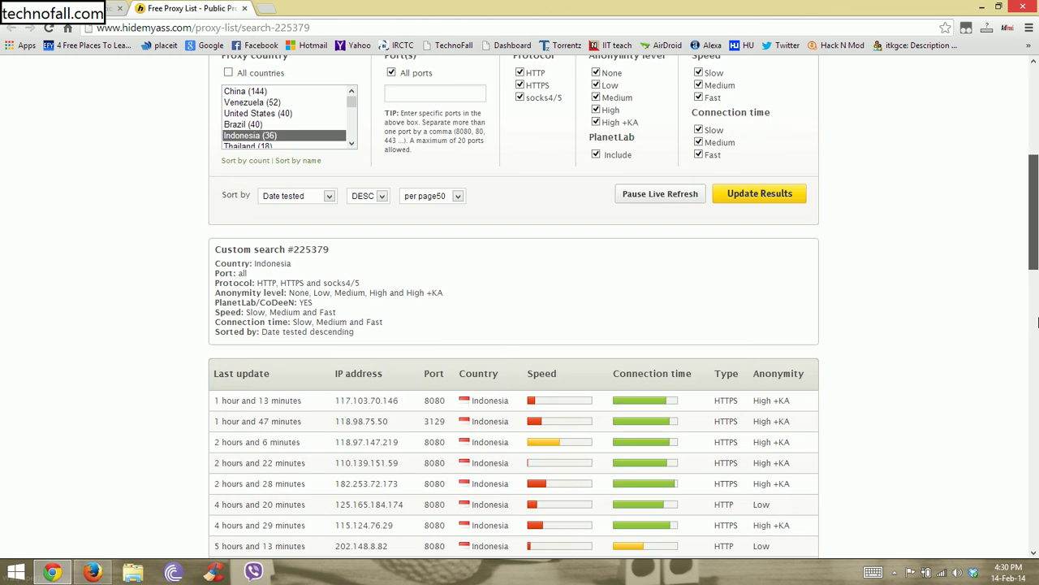
mouse_move(1037, 323)
mouse_down()
mouse_move(1033, 441)
mouse_move(1037, 384)
mouse_move(1022, 332)
mouse_up()
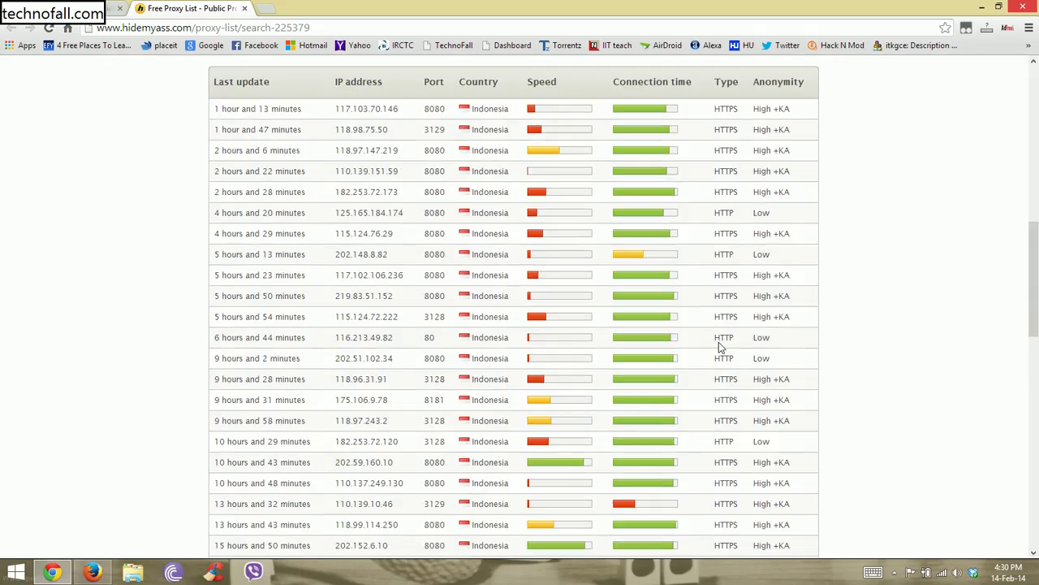
scroll(386, 444, down, 1)
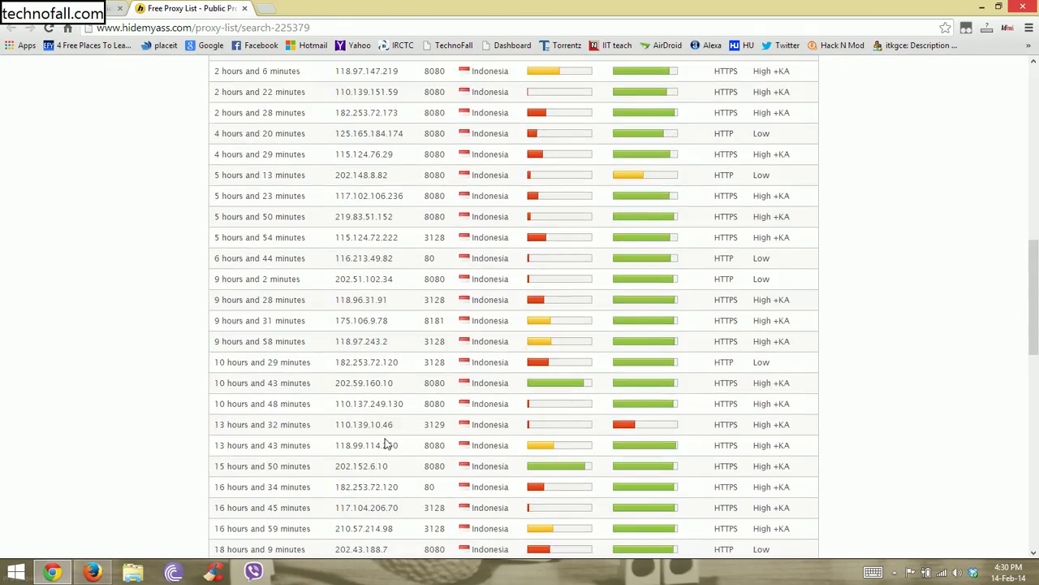
drag(337, 388, 400, 384)
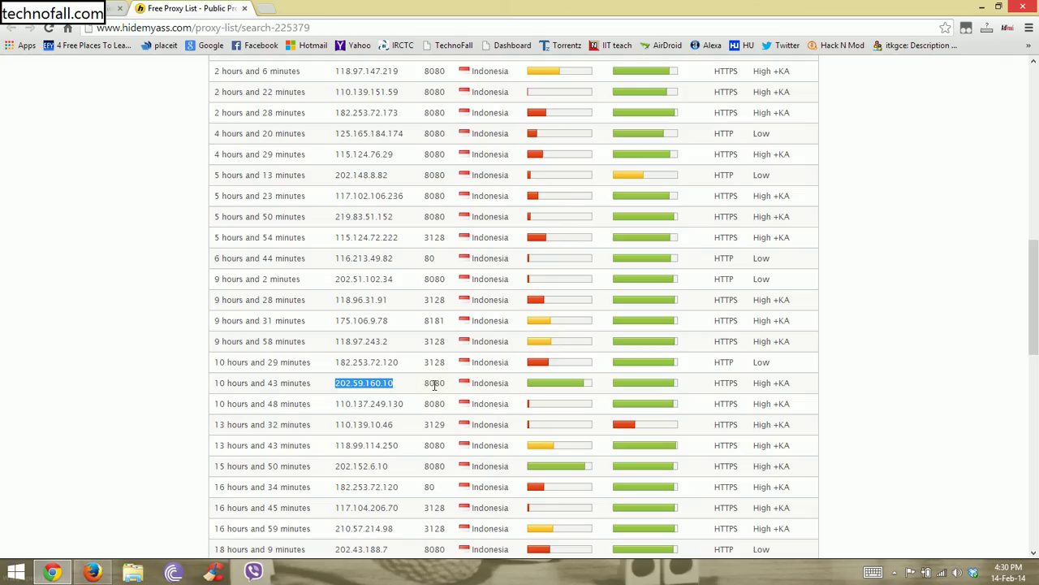
- Open Chrome Settings, expand 'Show advanced settings...', and scroll to the Network section
click(1029, 29)
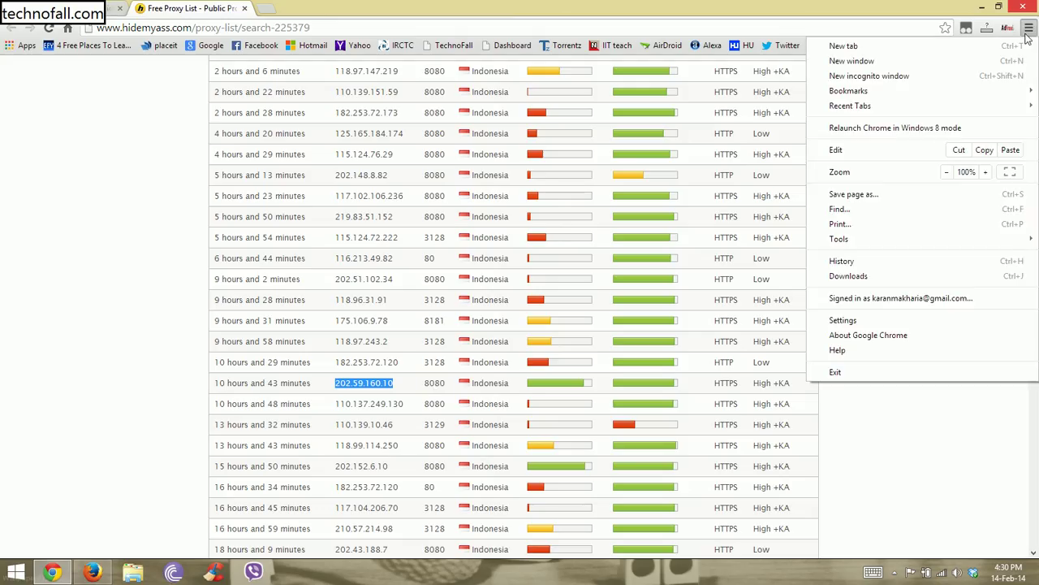
click(932, 326)
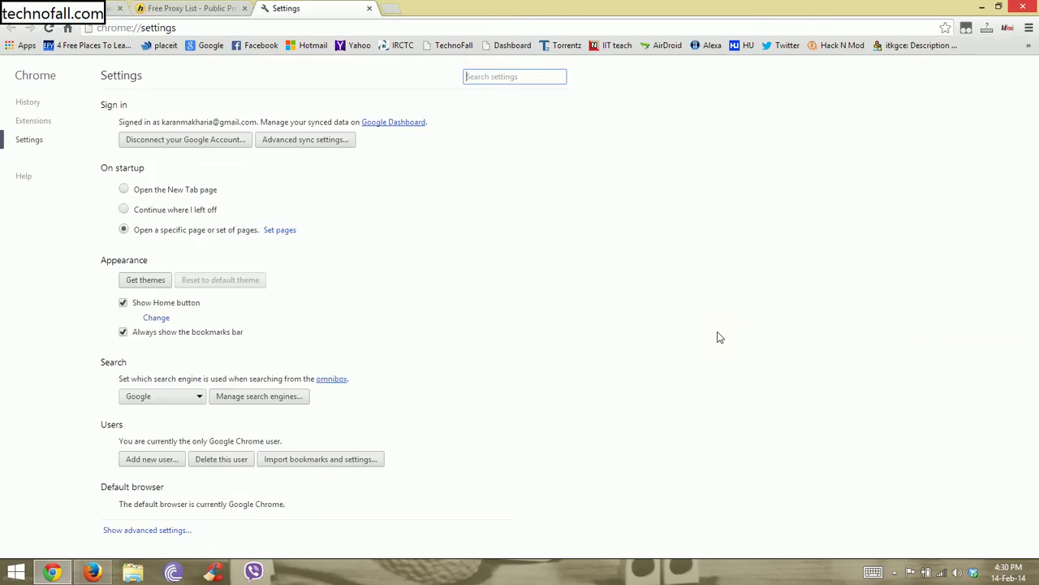
click(130, 531)
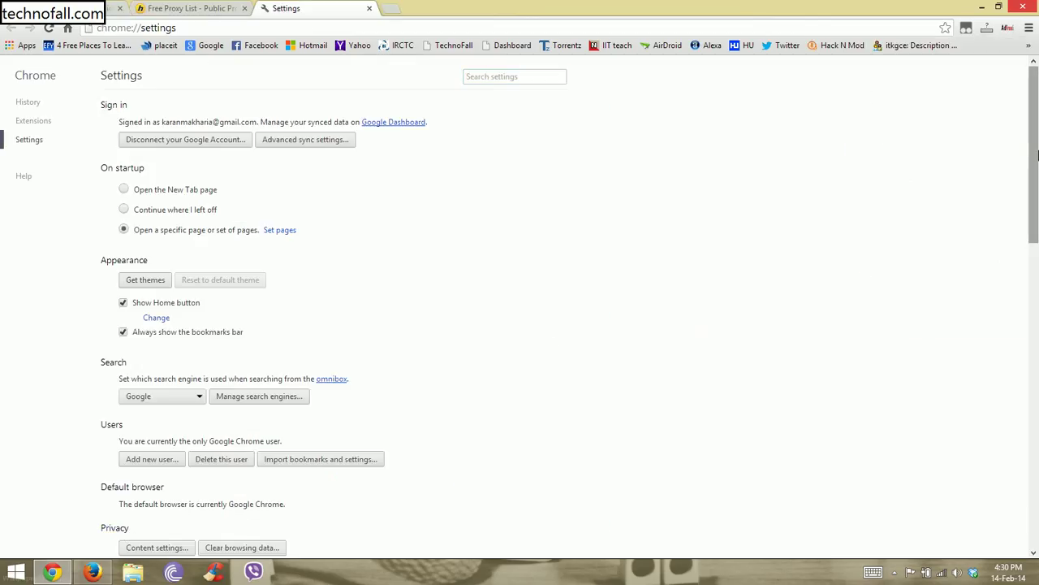
mouse_move(1037, 154)
mouse_down()
mouse_move(1037, 283)
mouse_move(998, 297)
mouse_up()
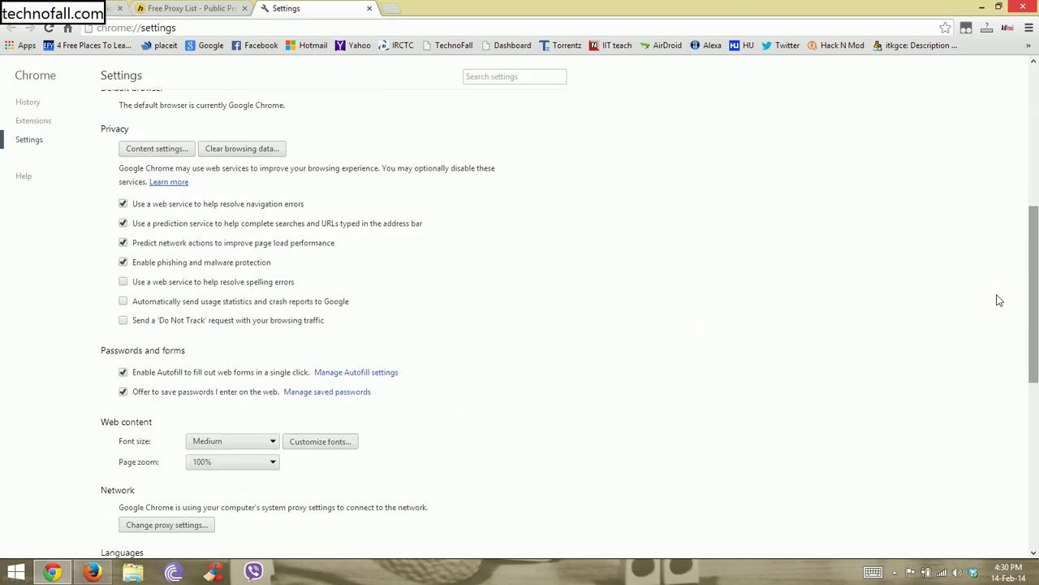
- Enable a LAN proxy server at 202.152.6.10 port 8080 and confirm both dialogs with OK
click(161, 526)
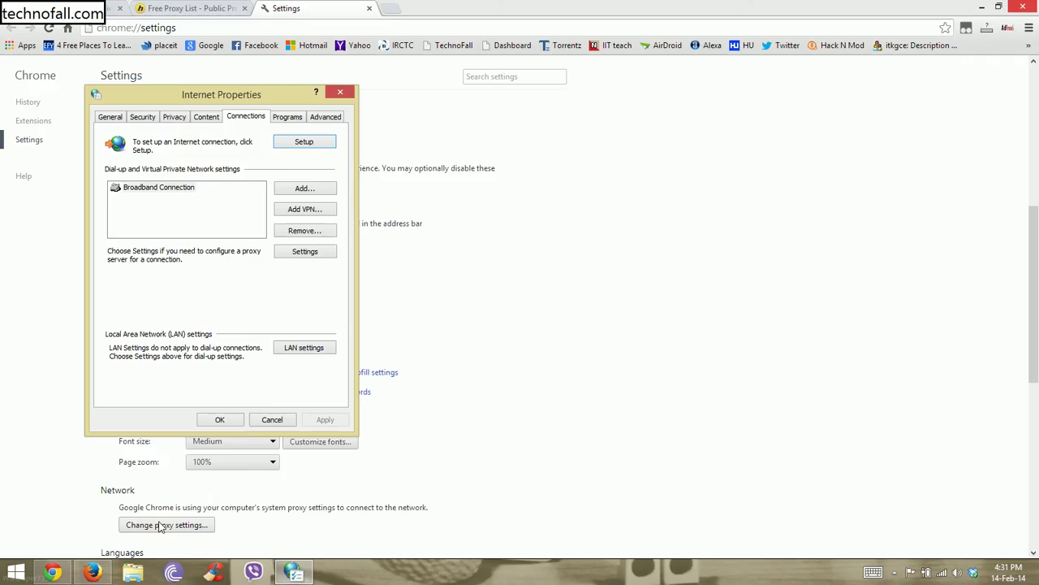
click(294, 351)
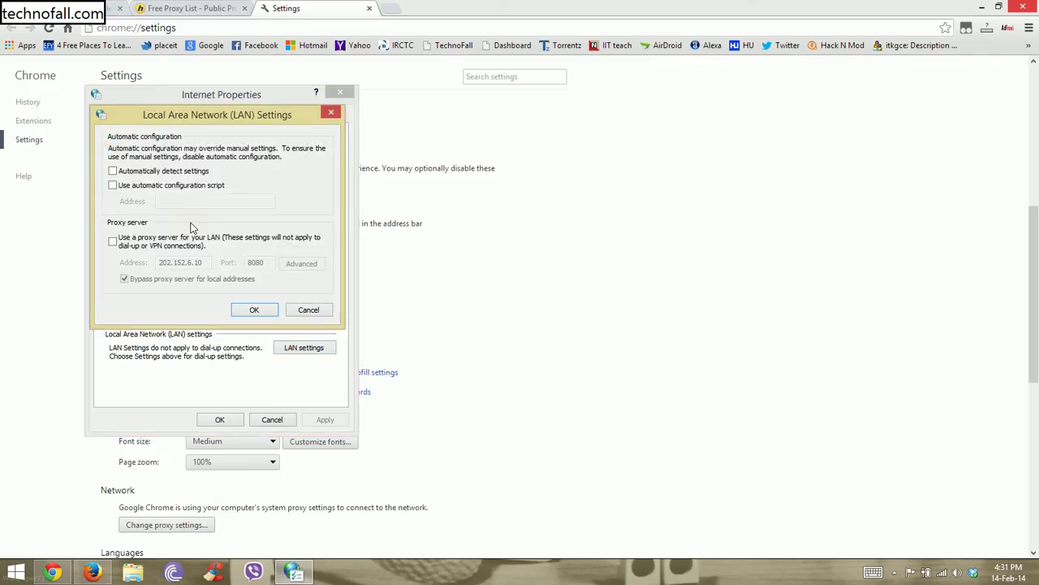
click(166, 240)
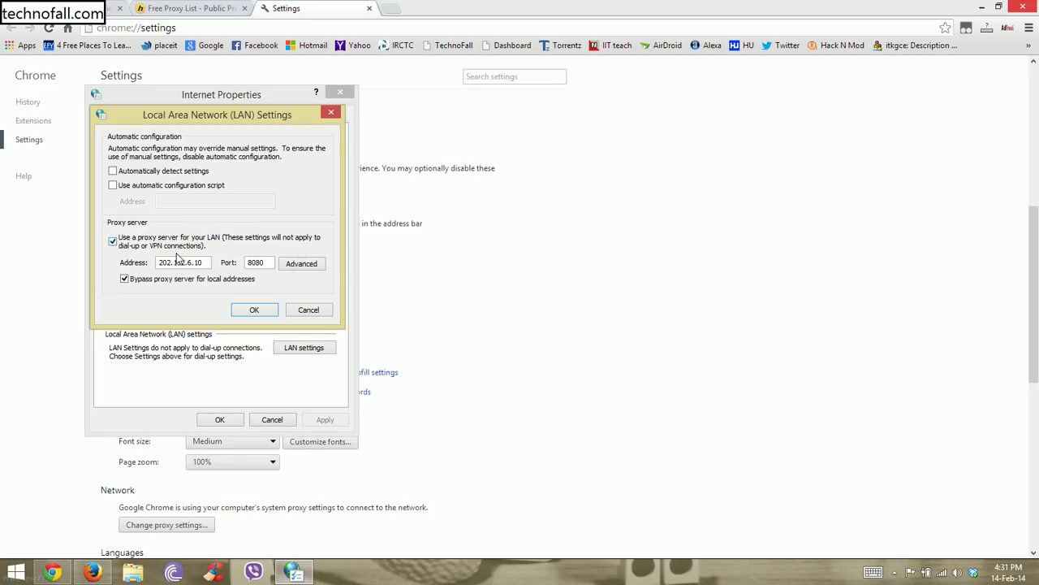
drag(206, 263, 153, 263)
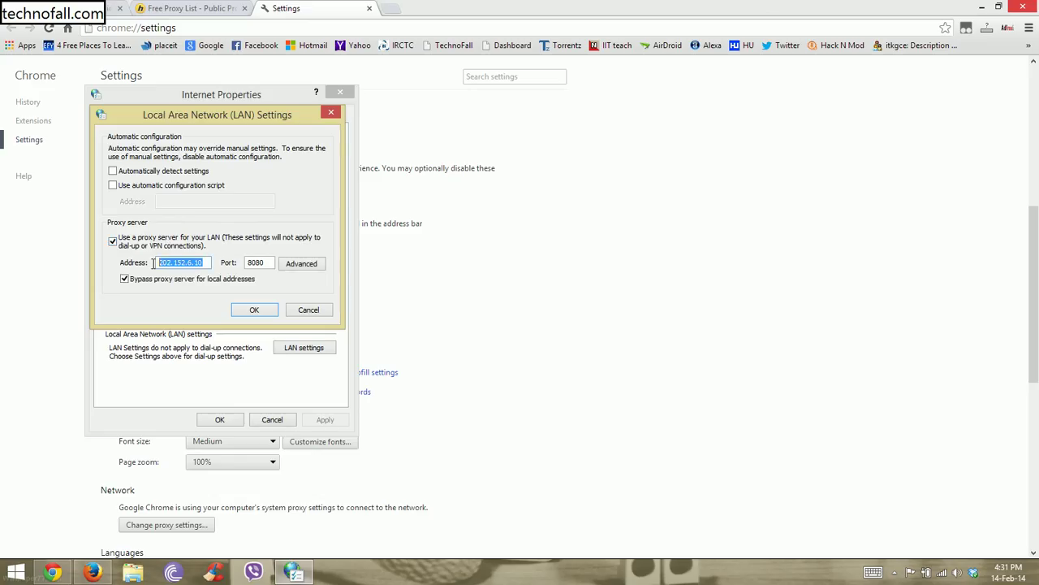
double_click(267, 262)
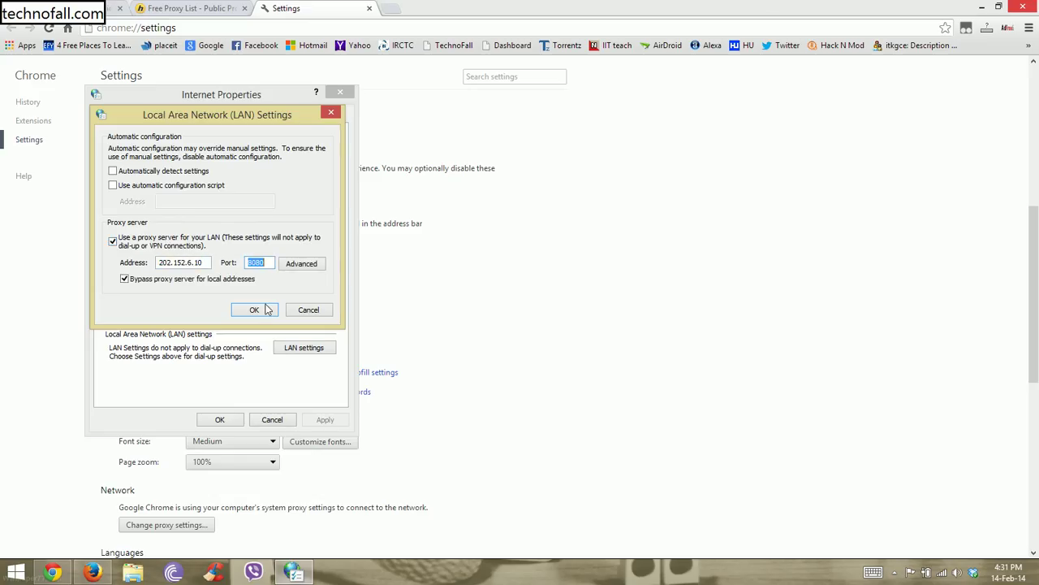
click(255, 309)
click(214, 423)
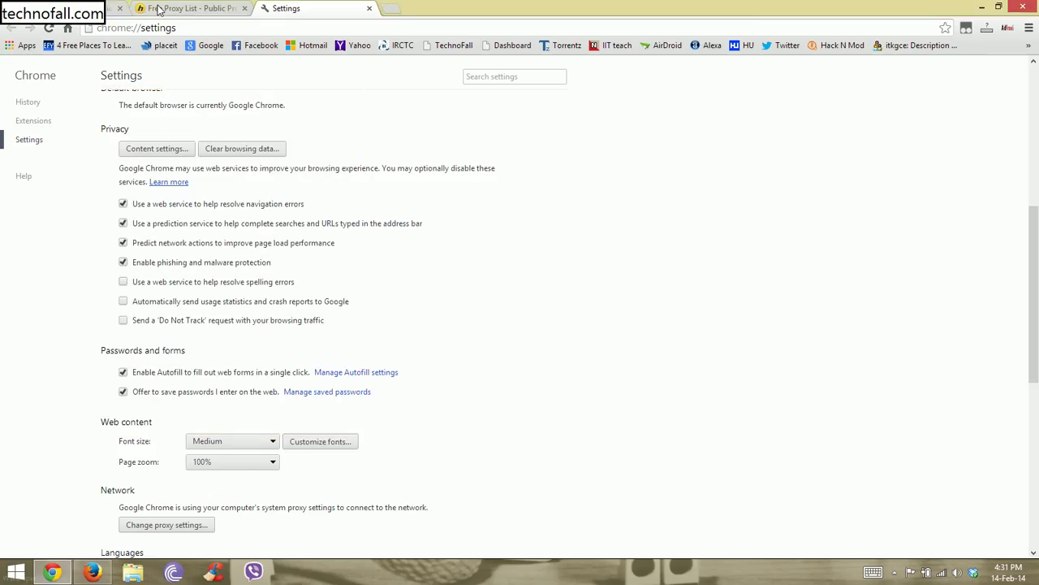
- Return to the TechnoFall tab and scroll to step 7's Security Settings link
click(105, 7)
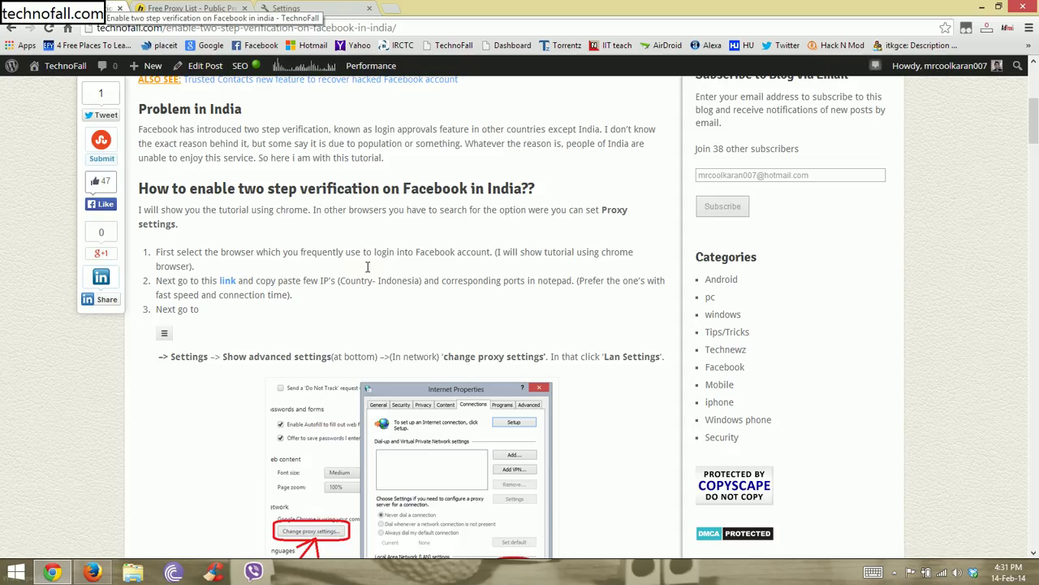
scroll(367, 266, down, 1)
scroll(367, 267, down, 5)
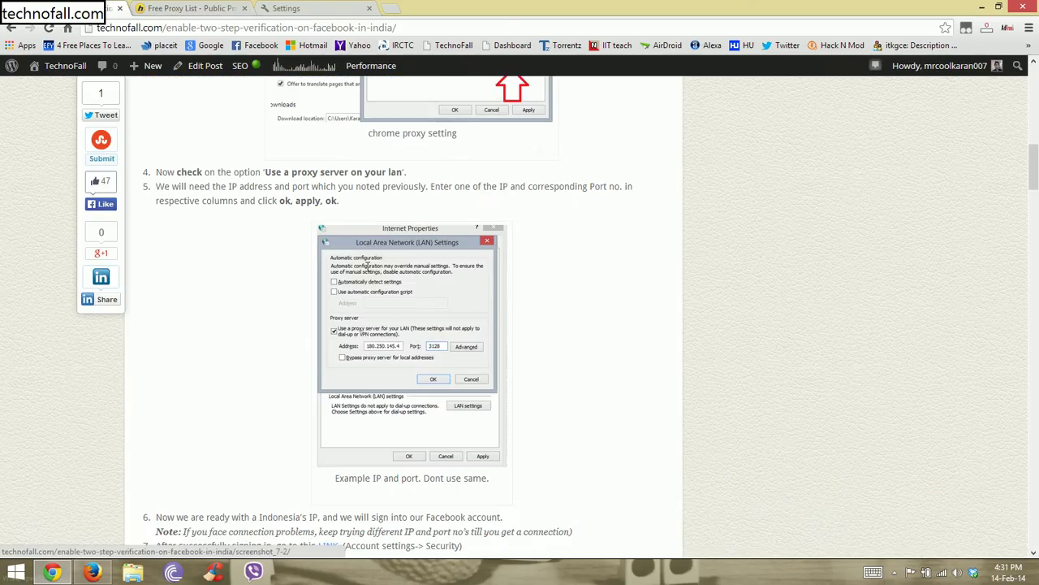
scroll(367, 267, down, 4)
scroll(367, 266, down, 5)
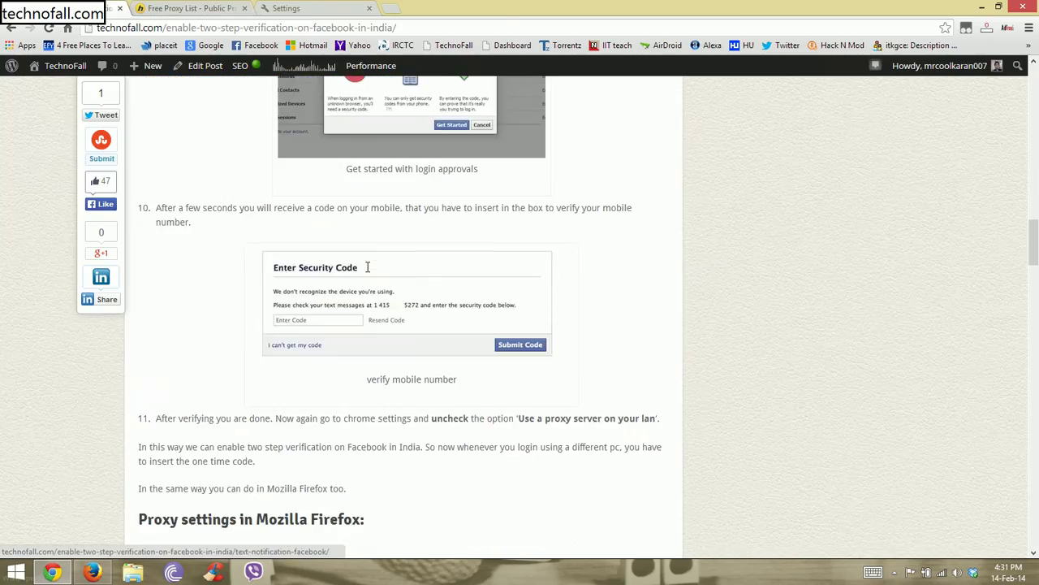
scroll(367, 266, up, 4)
scroll(367, 267, up, 2)
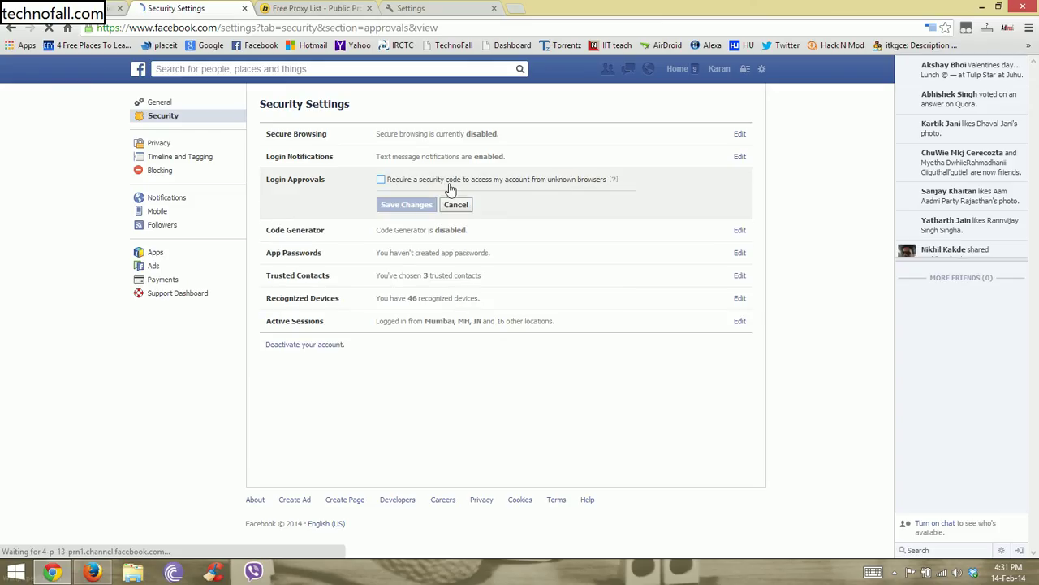
- Tick the Login Approvals option requiring a security code from unknown browsers
click(383, 180)
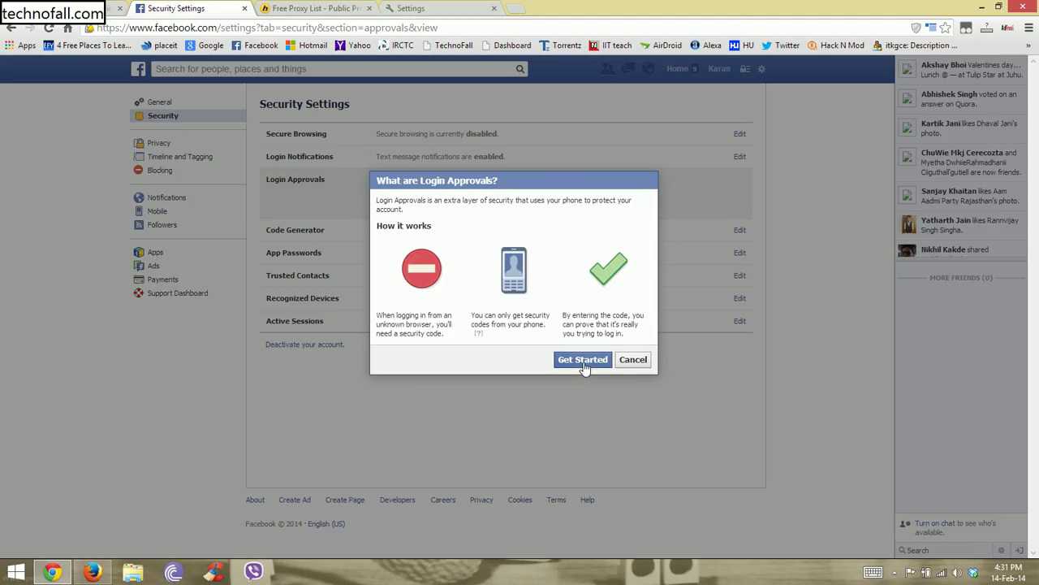
click(582, 363)
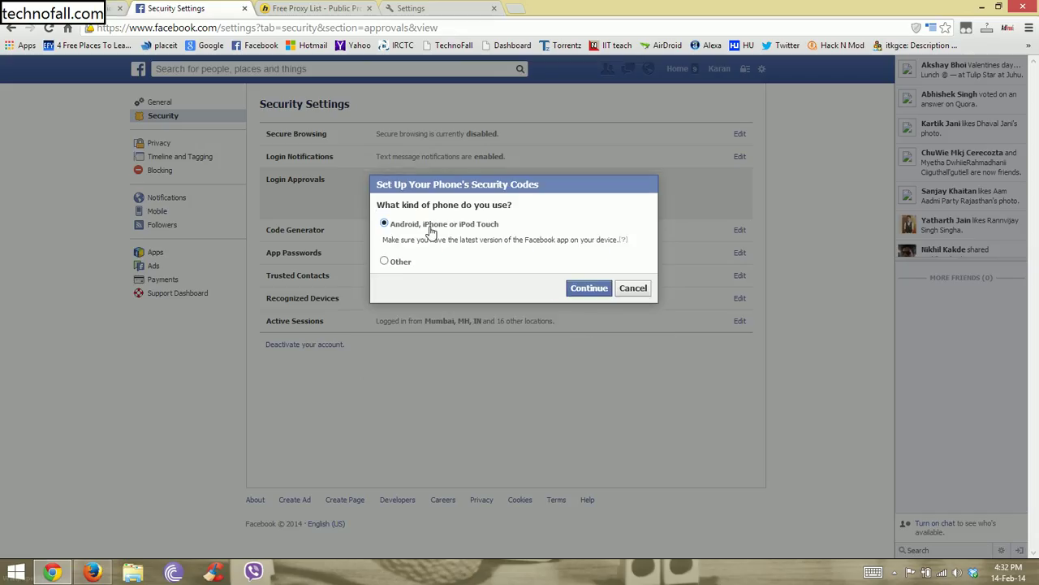
click(402, 266)
click(590, 288)
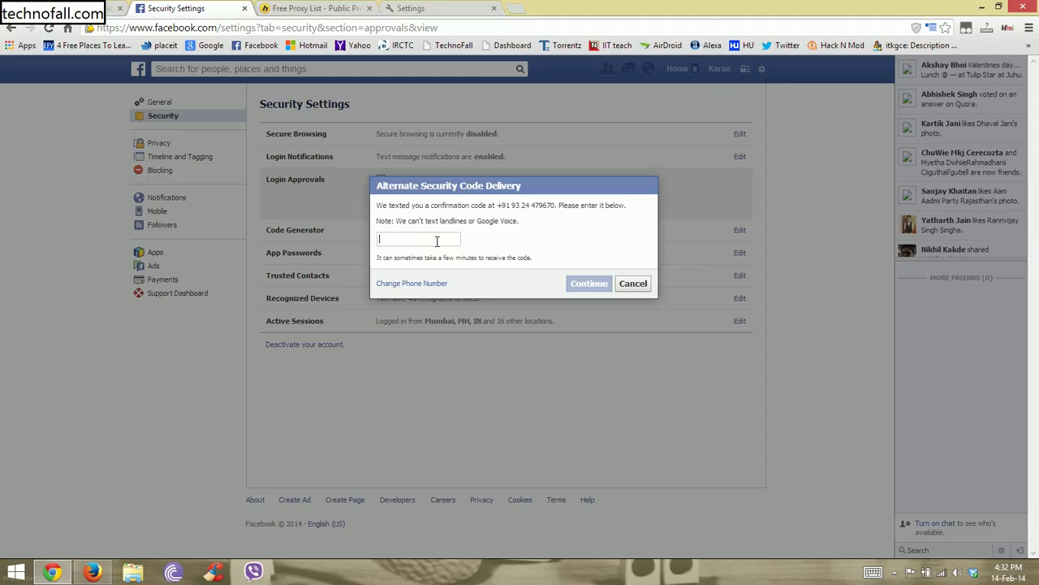
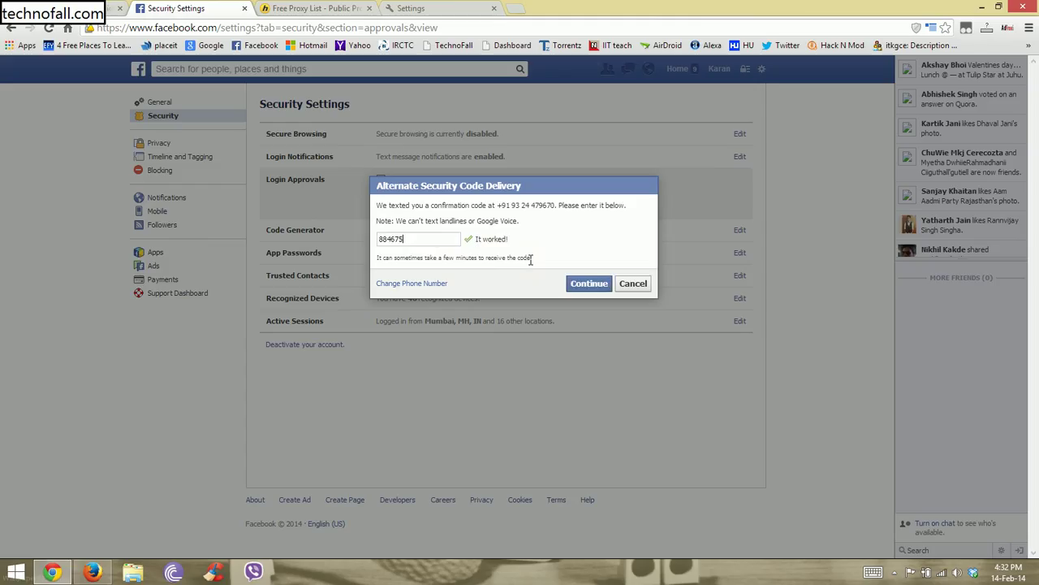
click(596, 289)
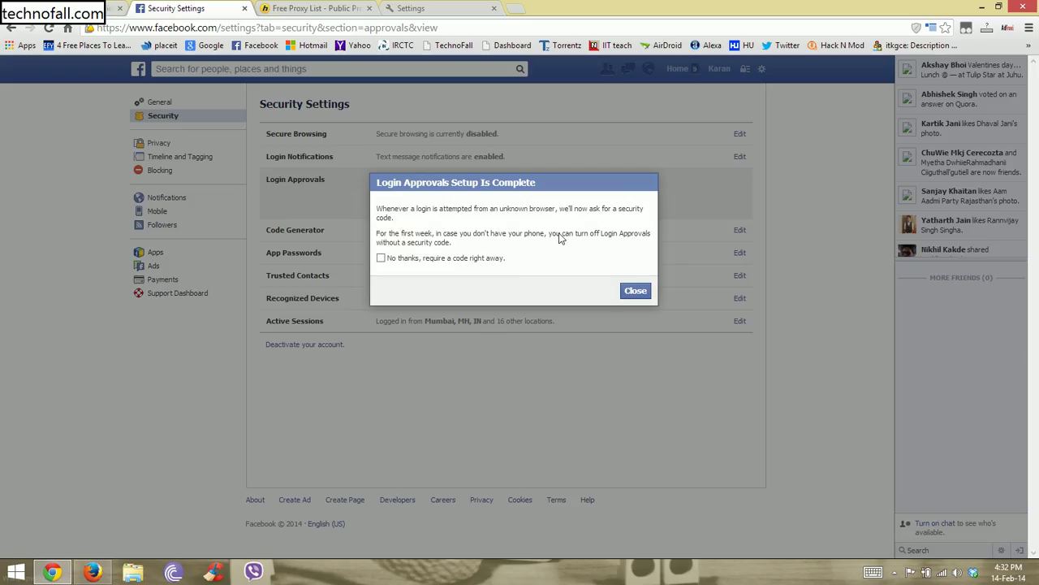
- Require a code right away, close the setup notice, and open an incognito window
click(412, 262)
click(632, 293)
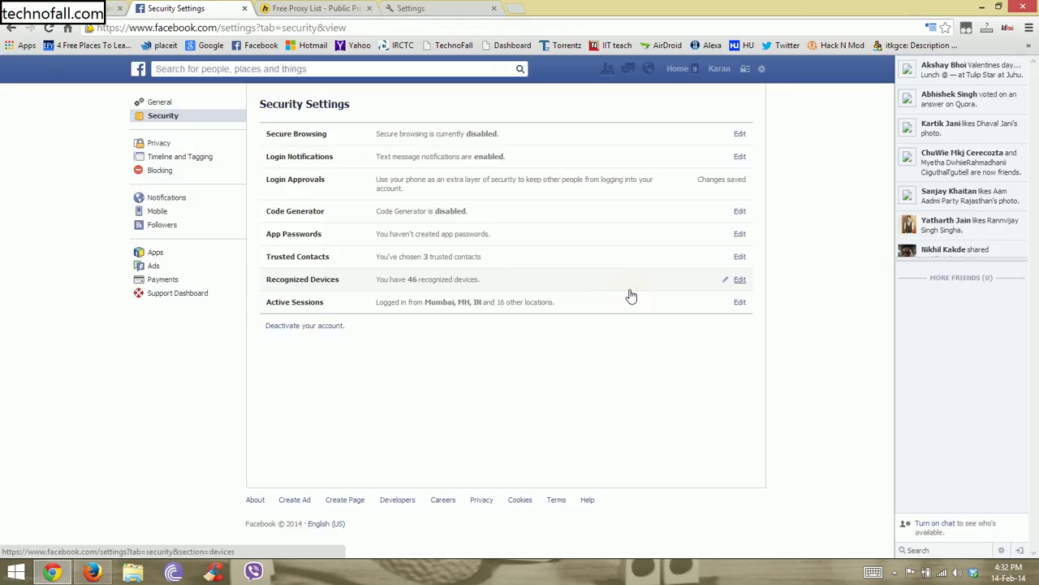
mouse_move(602, 183)
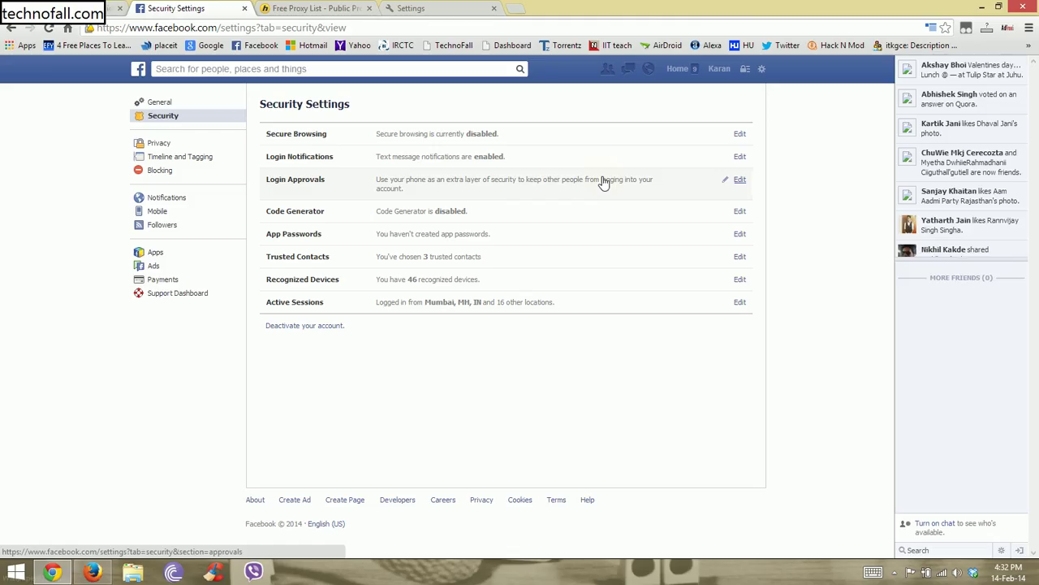
key(ctrl+shift+n)
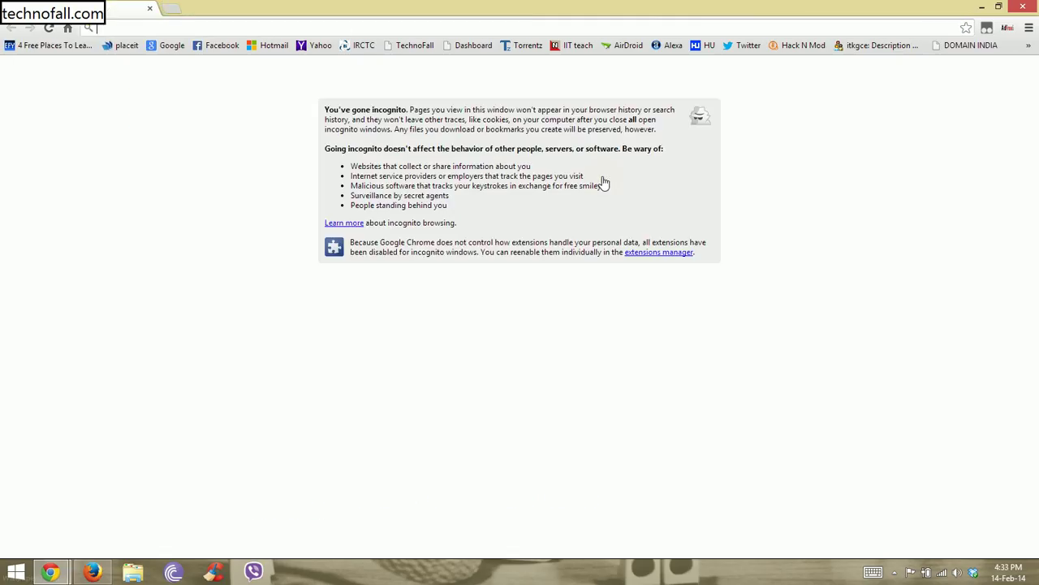
text(www.facebook.com)
key(Return)
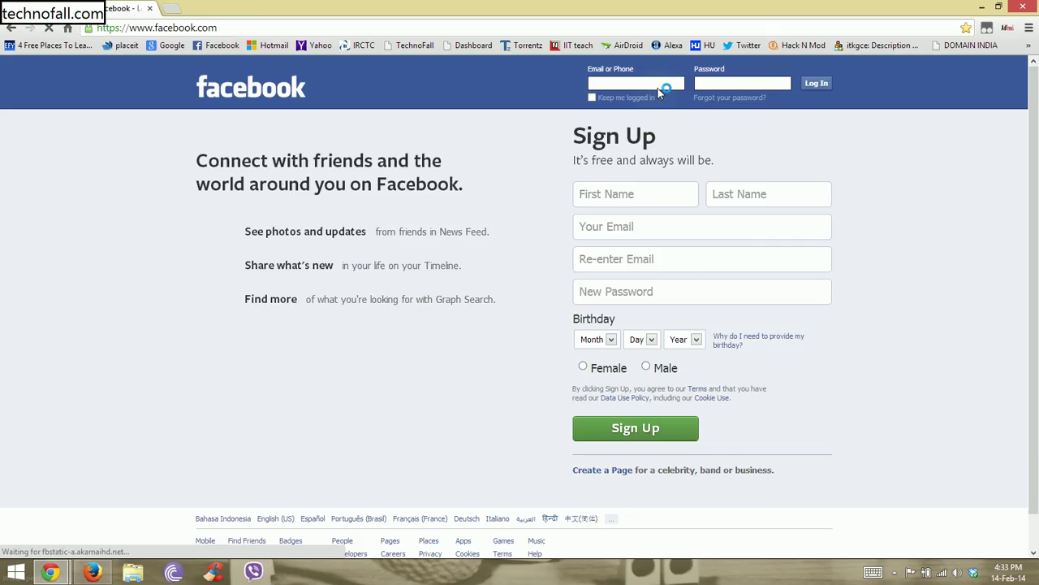
click(654, 84)
text(ka)
key(Down)
key(Tab)
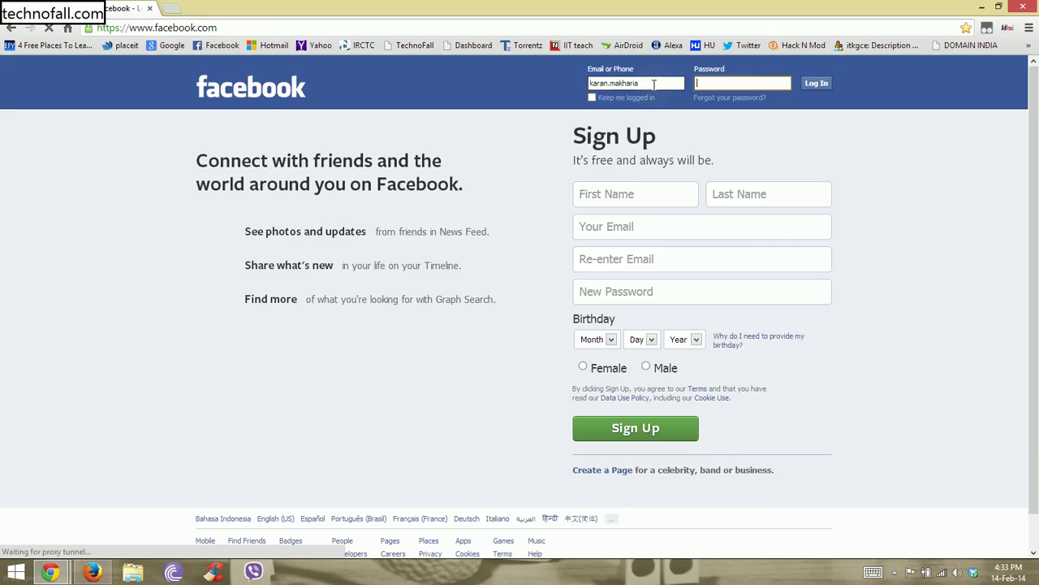
text(•••••••)
text(•••)
key(Return)
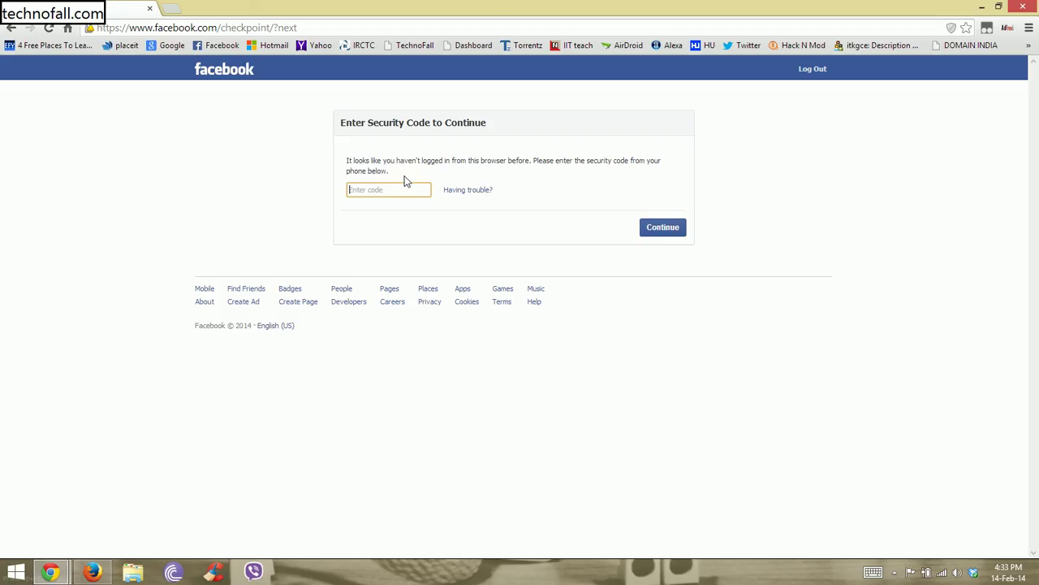
click(658, 228)
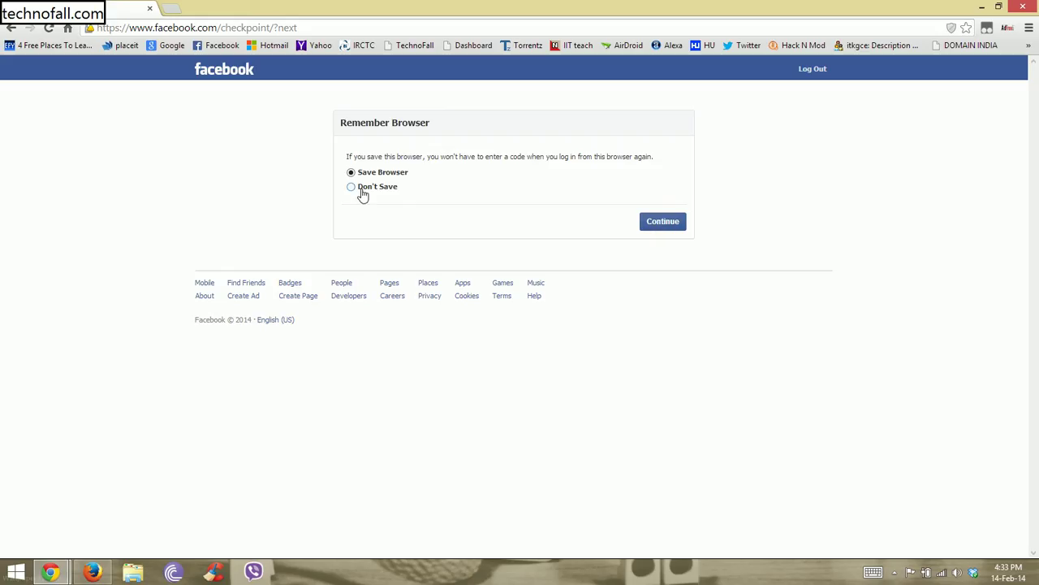
click(363, 194)
click(671, 227)
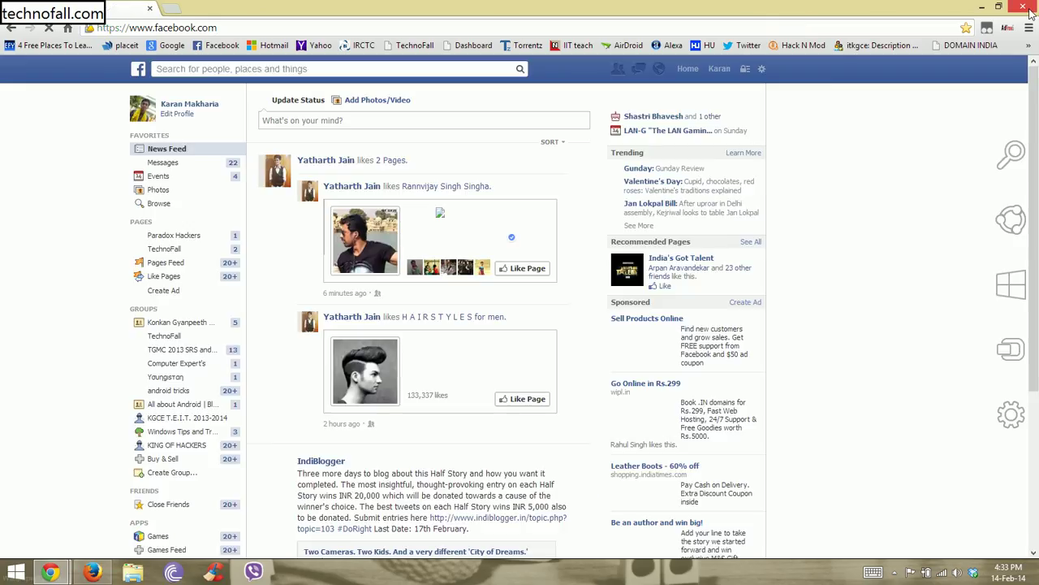
- Close the incognito window and bring up Chrome's system proxy settings
click(1030, 11)
click(1028, 28)
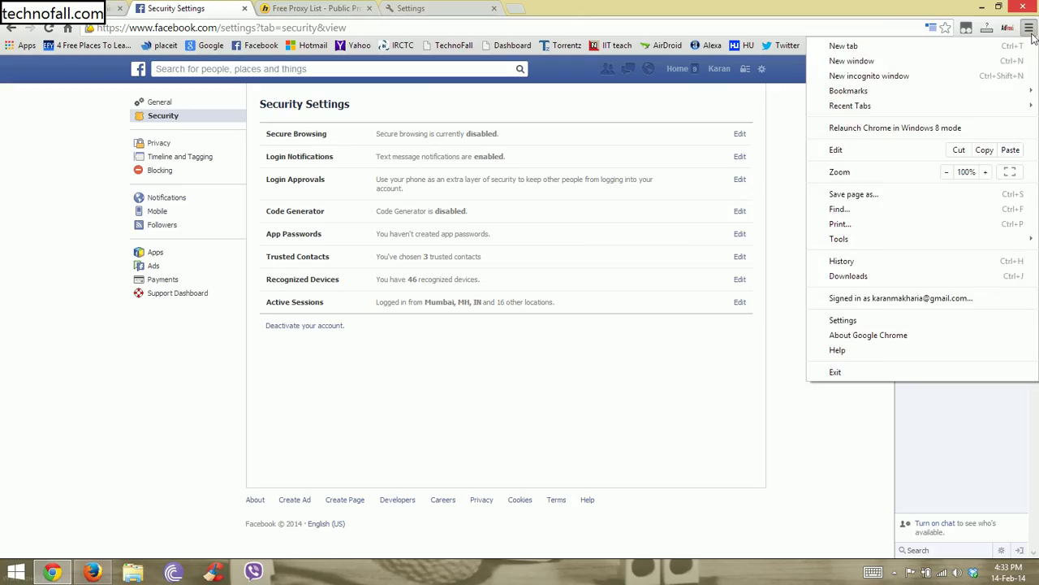
click(897, 323)
scroll(397, 329, down, 4)
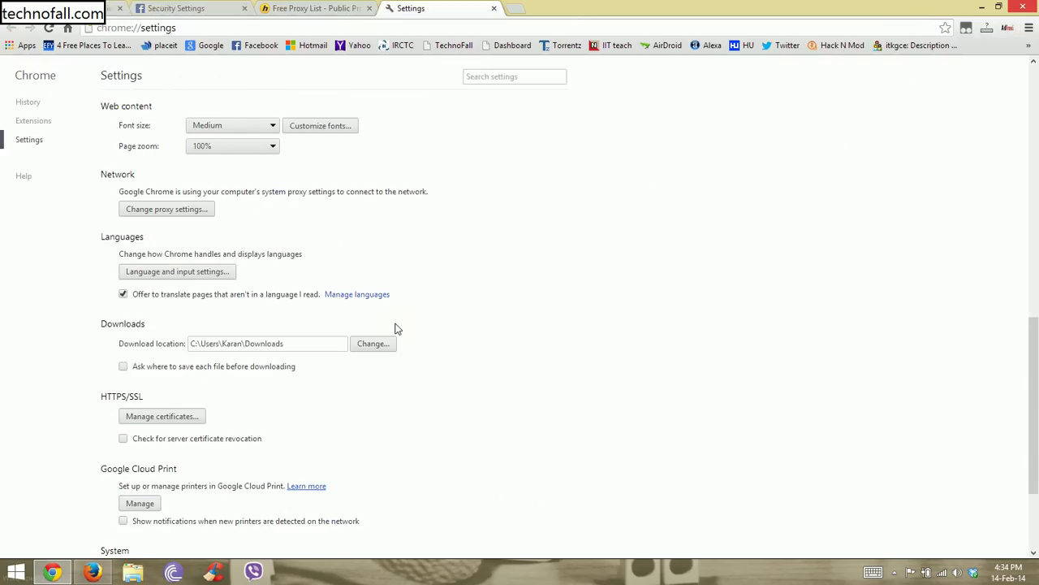
click(196, 213)
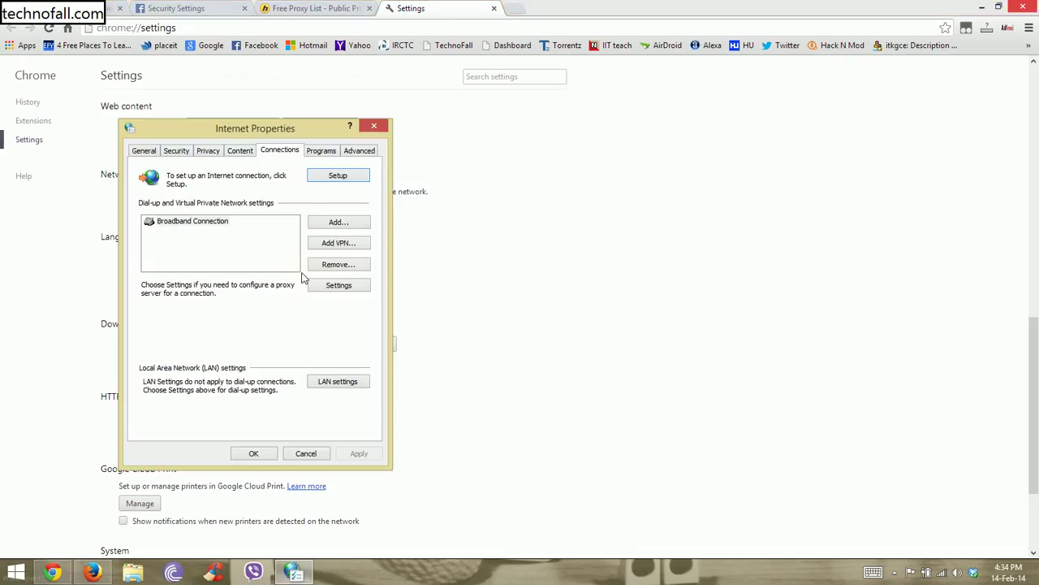
- Disable the LAN proxy server, confirm both dialogs, and return to the Facebook Security Settings tab
click(333, 385)
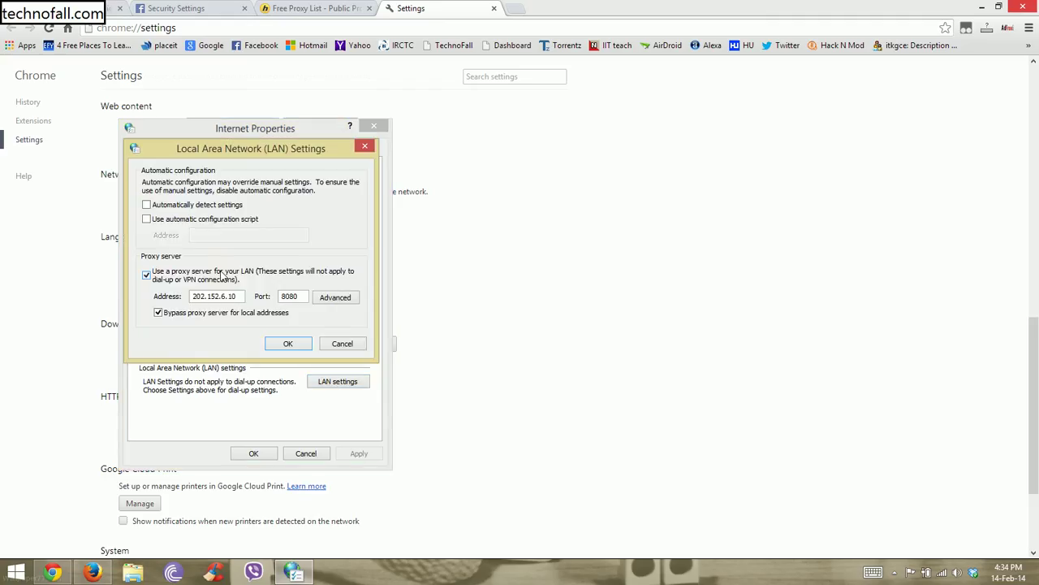
click(223, 276)
click(287, 343)
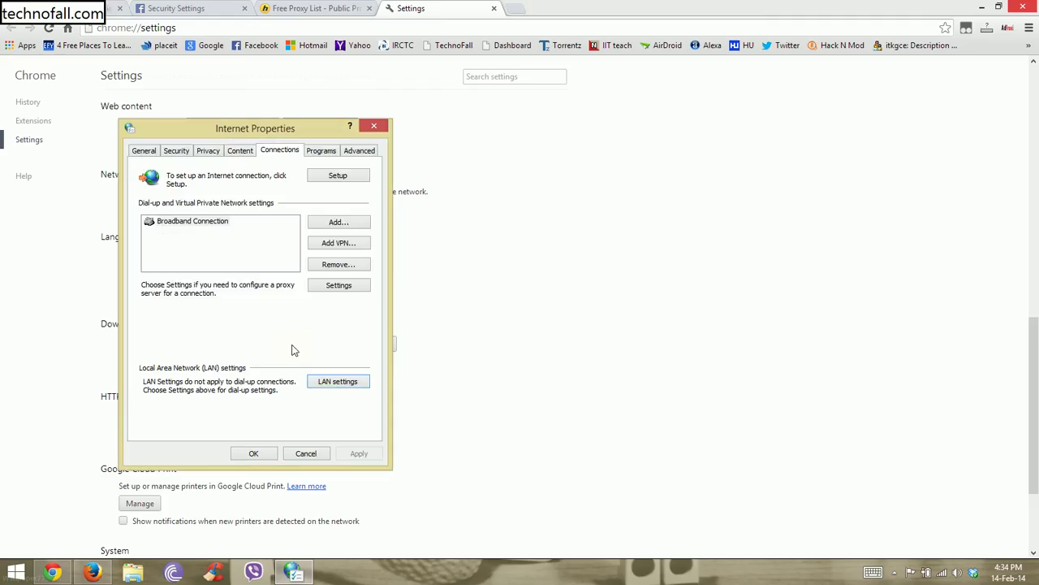
click(253, 453)
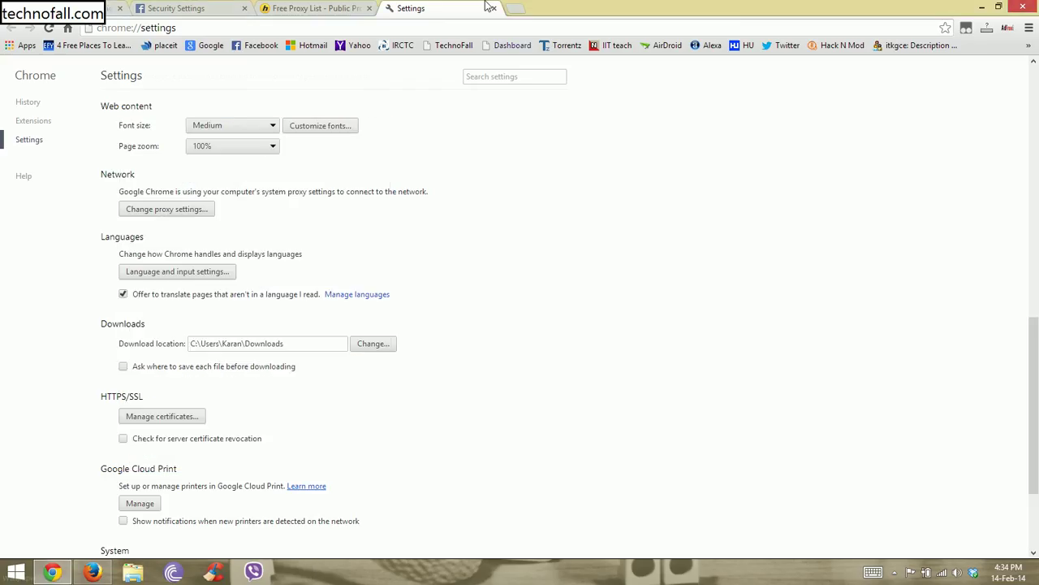
click(195, 8)
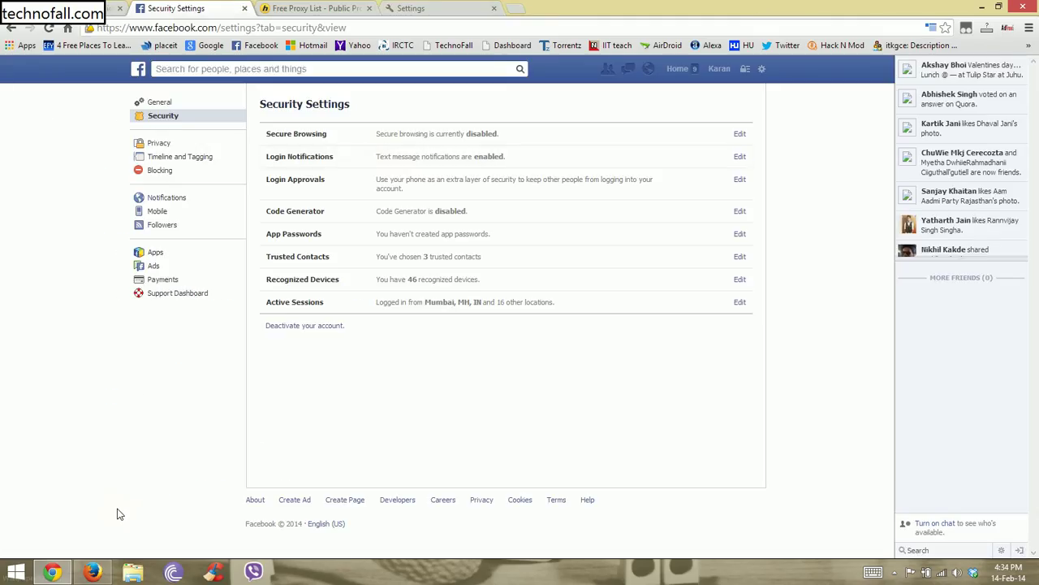
click(93, 572)
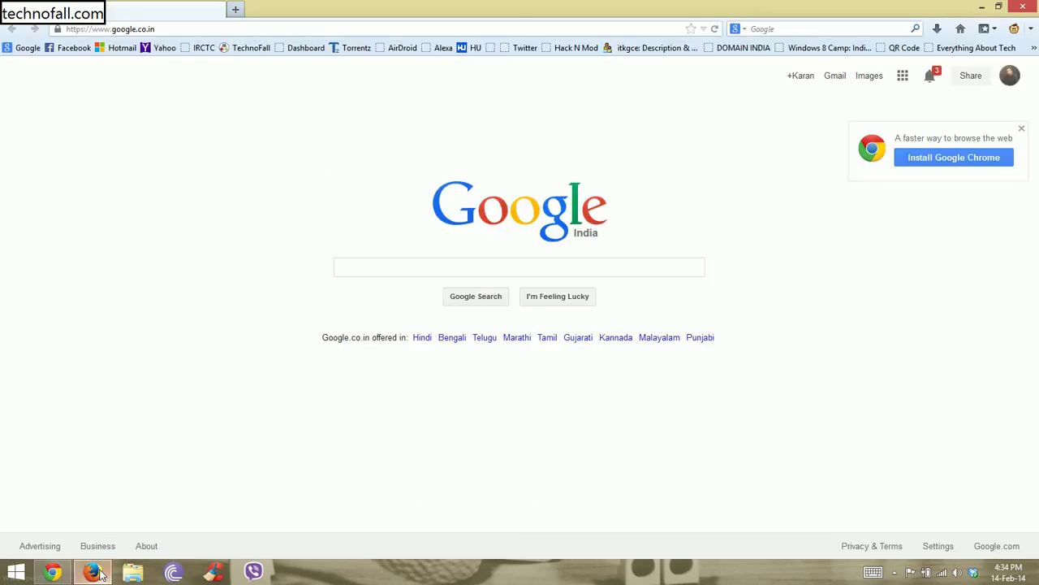
click(30, 8)
mouse_move(151, 89)
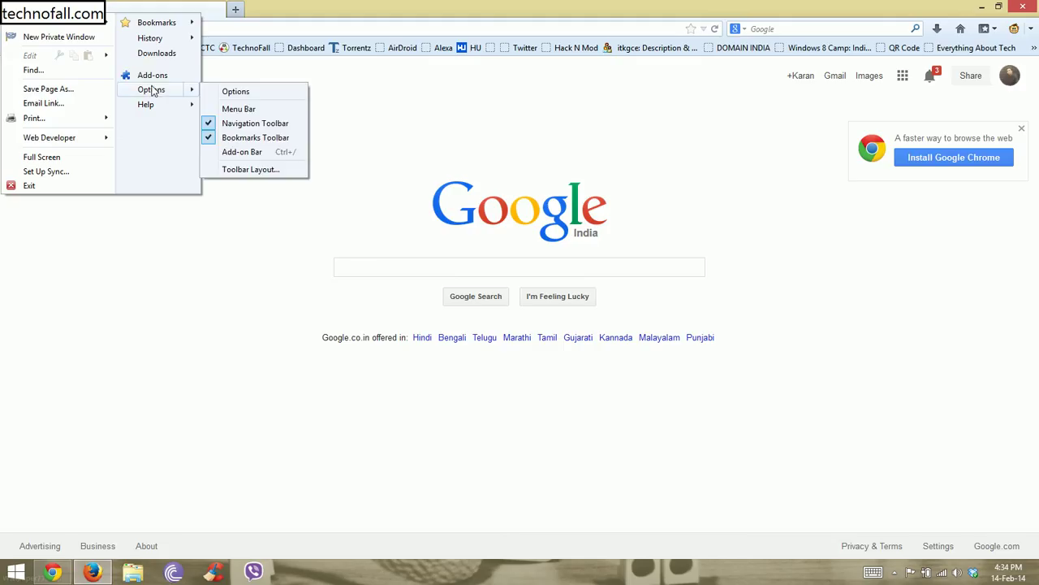
click(236, 93)
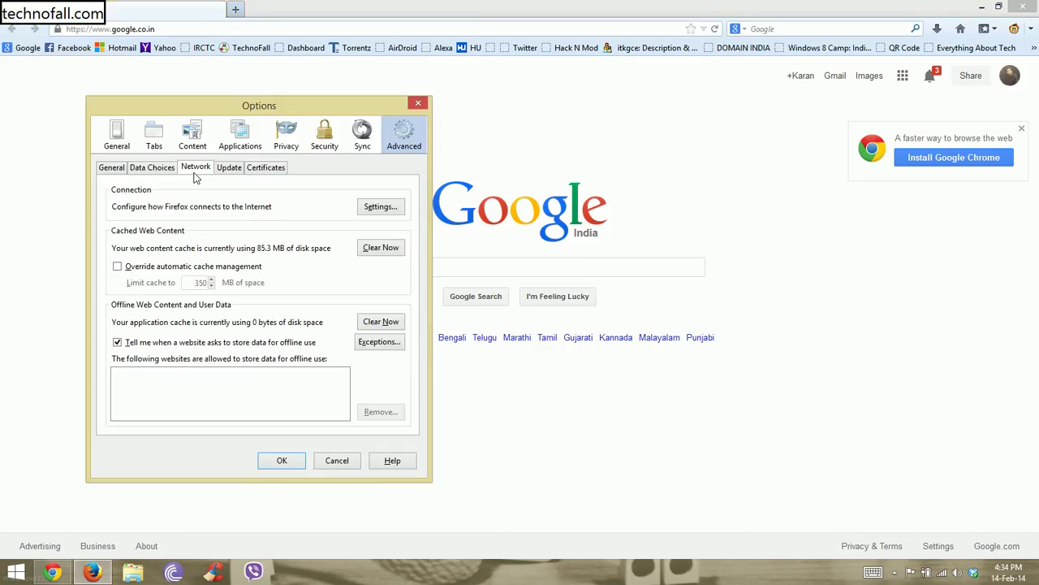
click(387, 209)
click(386, 209)
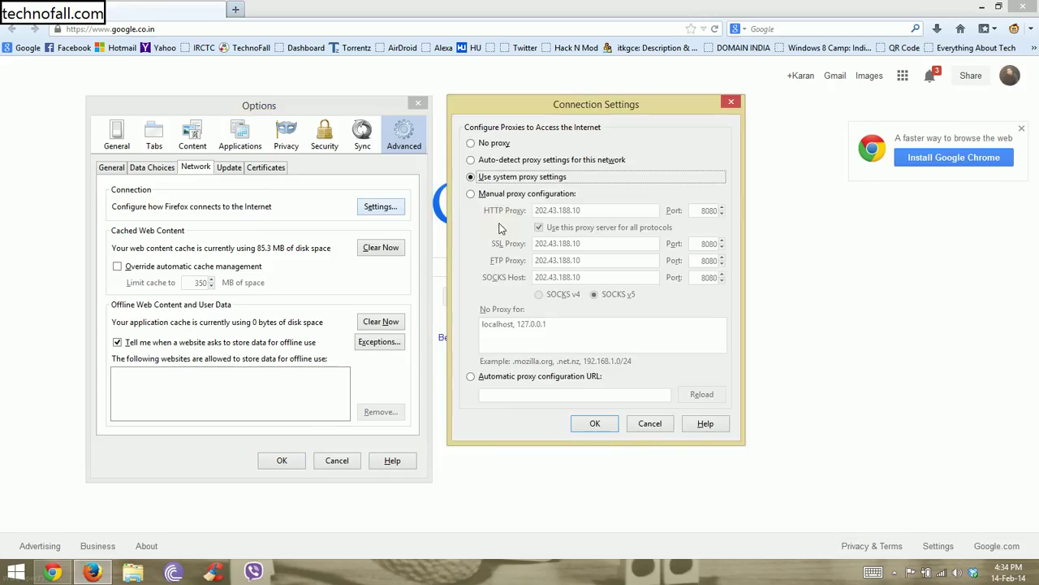
click(505, 195)
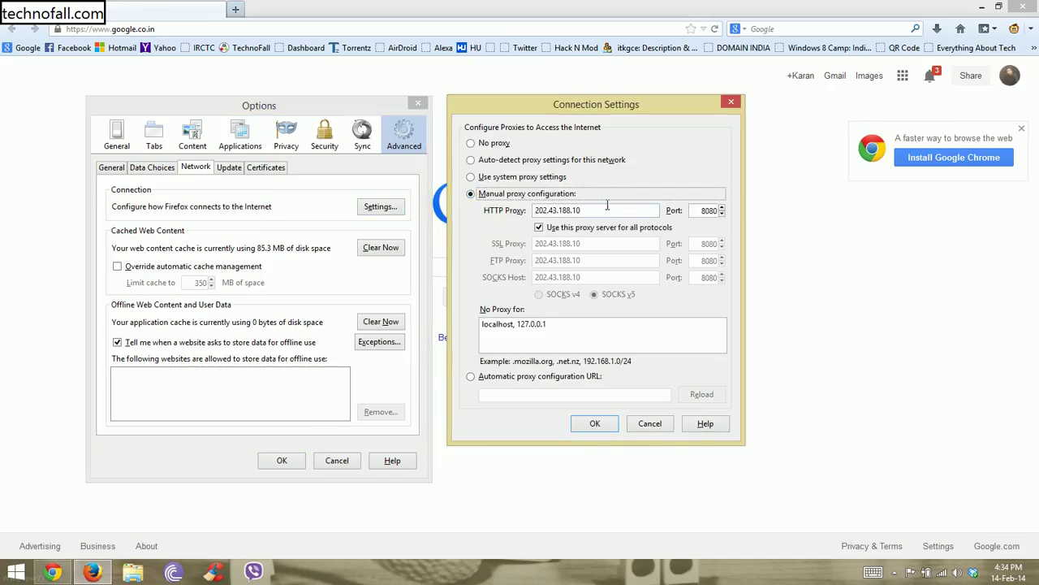
click(517, 204)
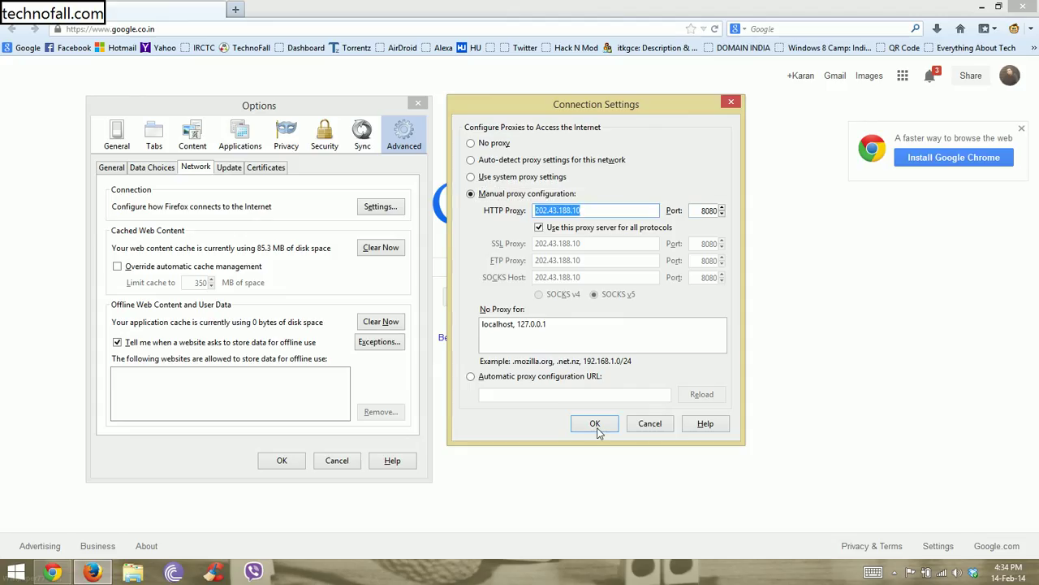
click(648, 425)
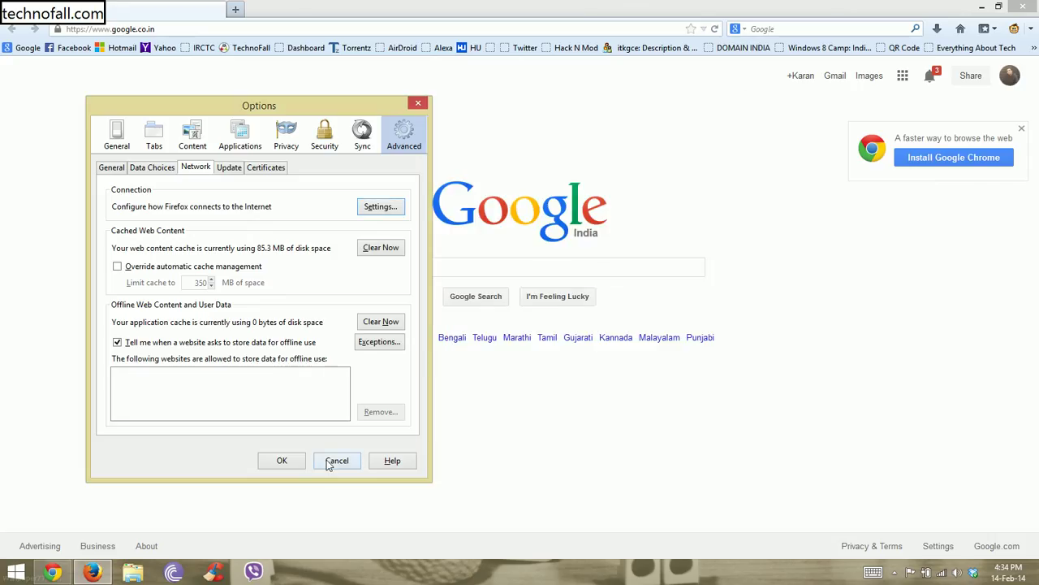
click(329, 461)
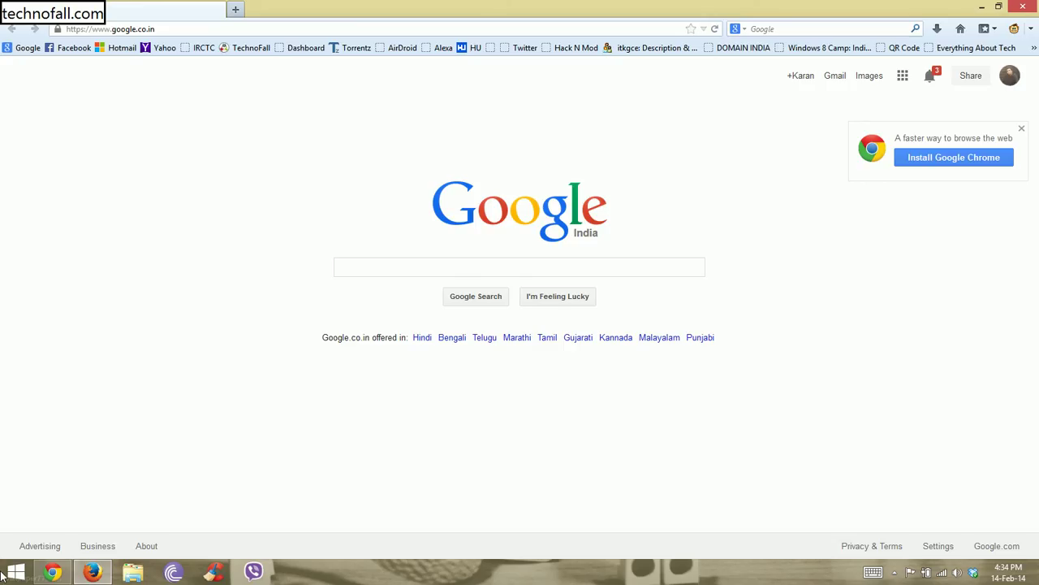
click(51, 573)
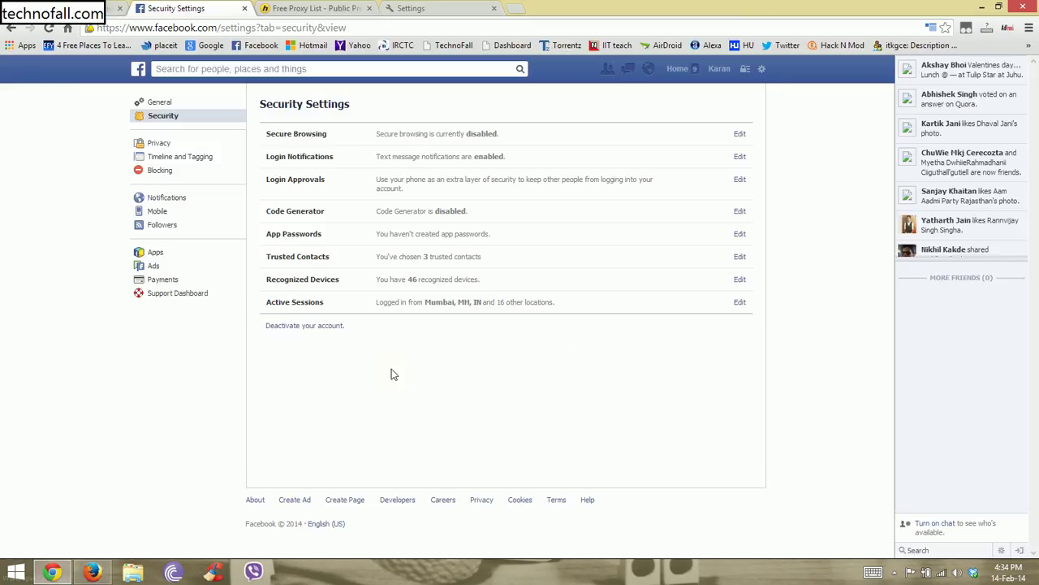